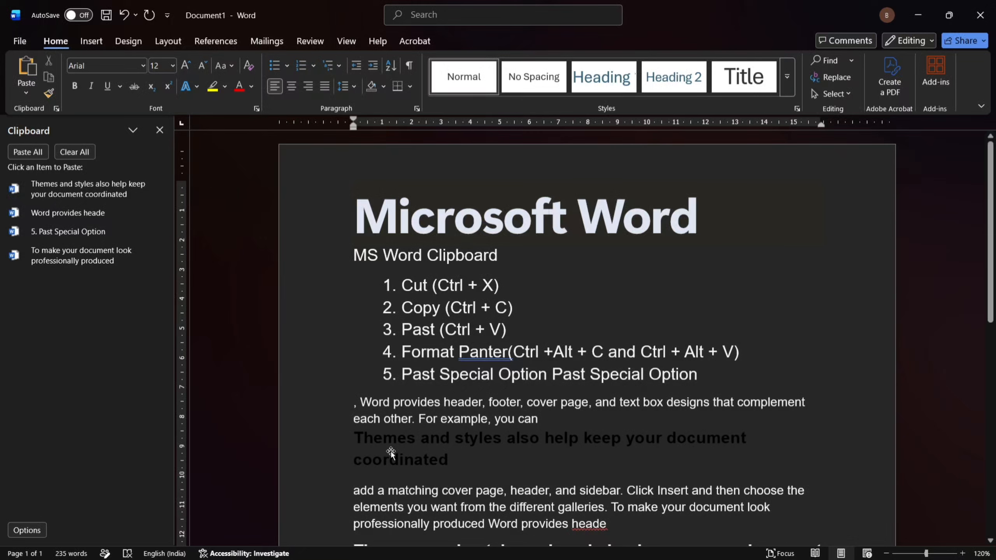
Step: Set the picture of the "Themes and styles" text to In Front of Text and move it over the document title
left_click(391, 452)
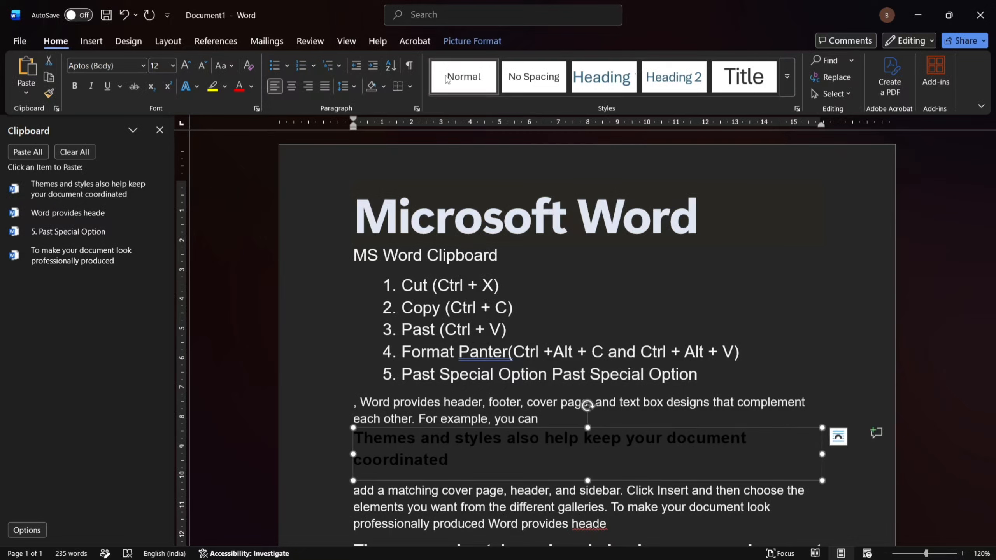
left_click(472, 41)
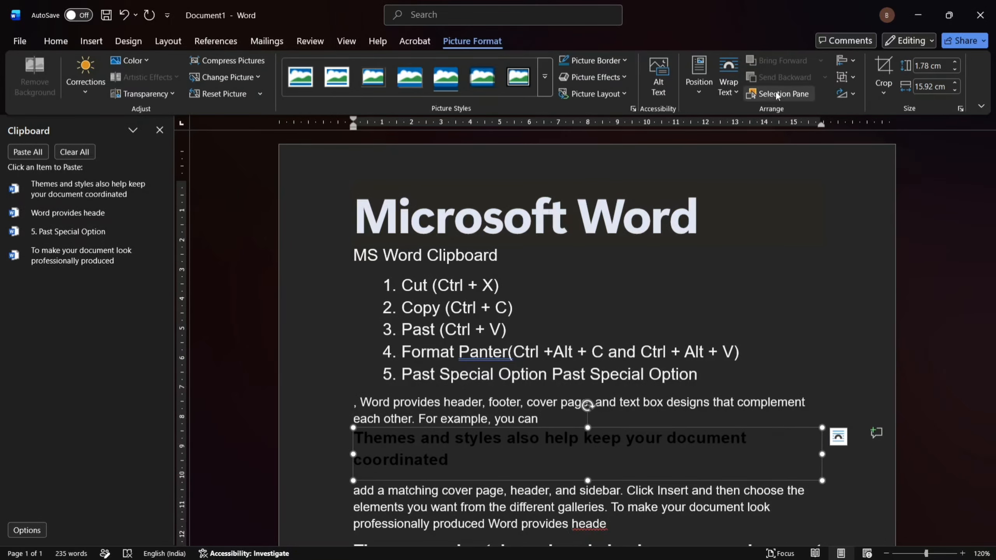
left_click(721, 95)
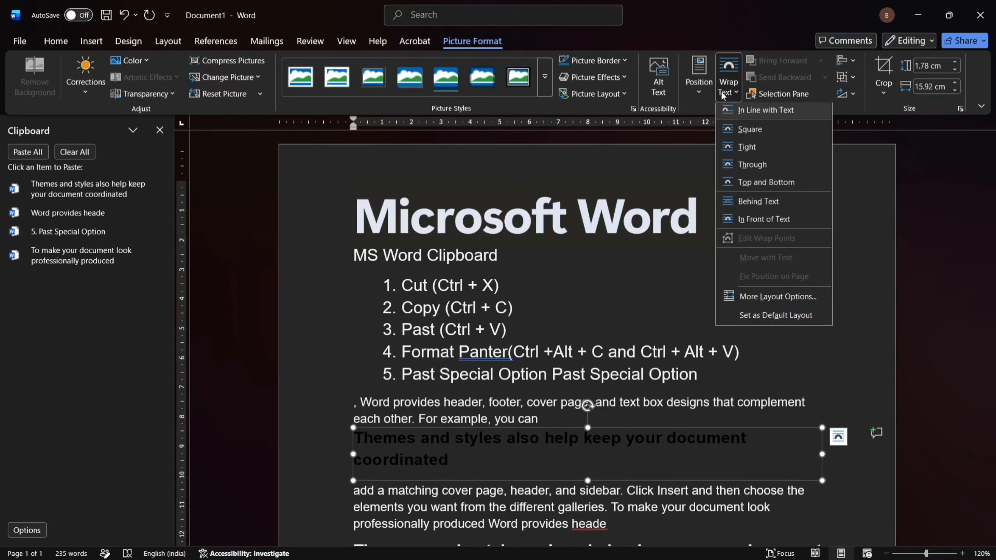
left_click(762, 219)
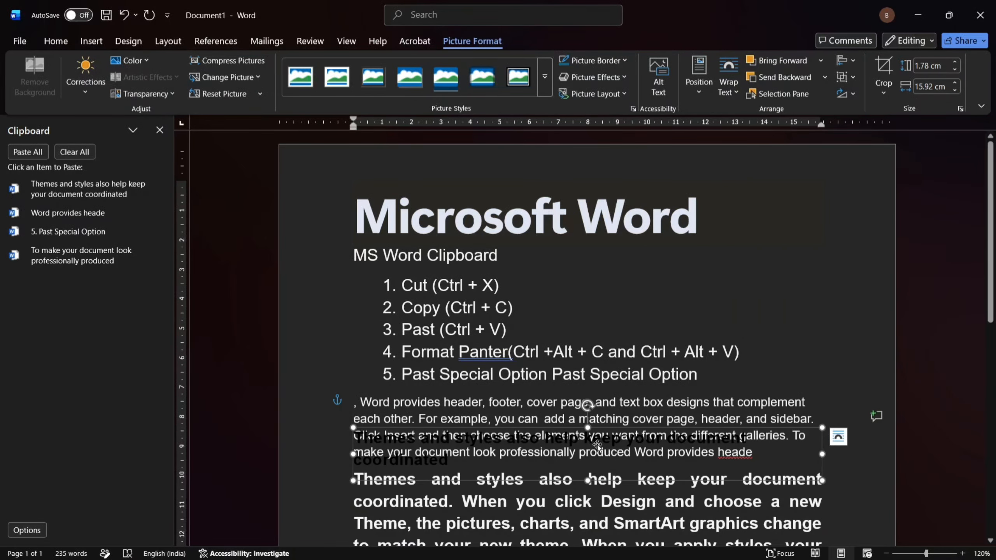
left_click_drag(594, 446, 641, 246)
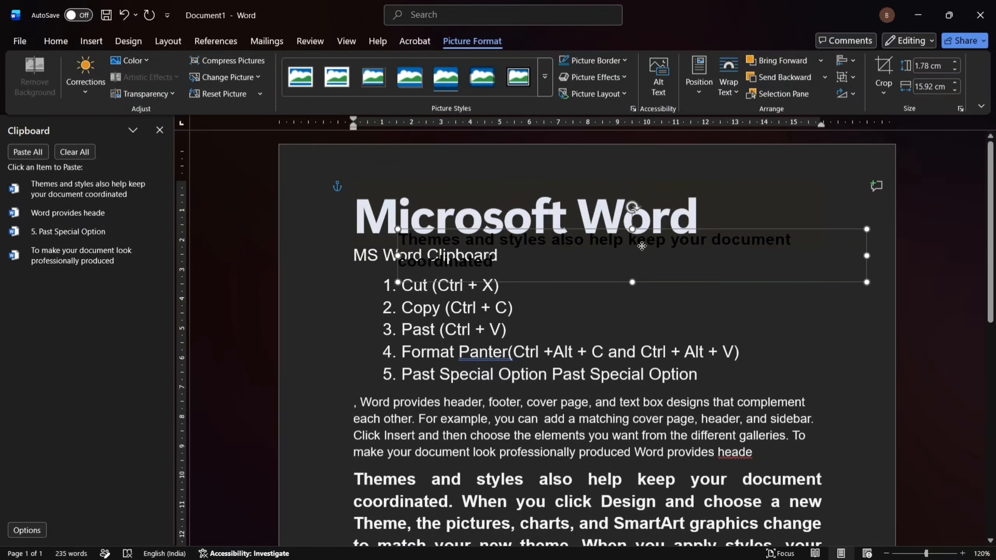
Step: Delete the floating text picture and preview the Keep Text Only paste option without pasting
key("Delete")
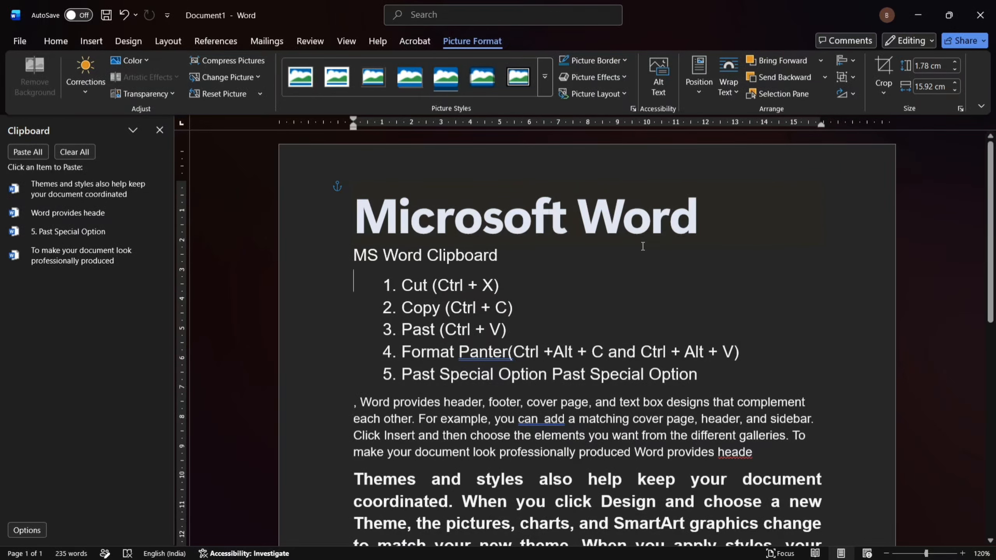
left_click(26, 93)
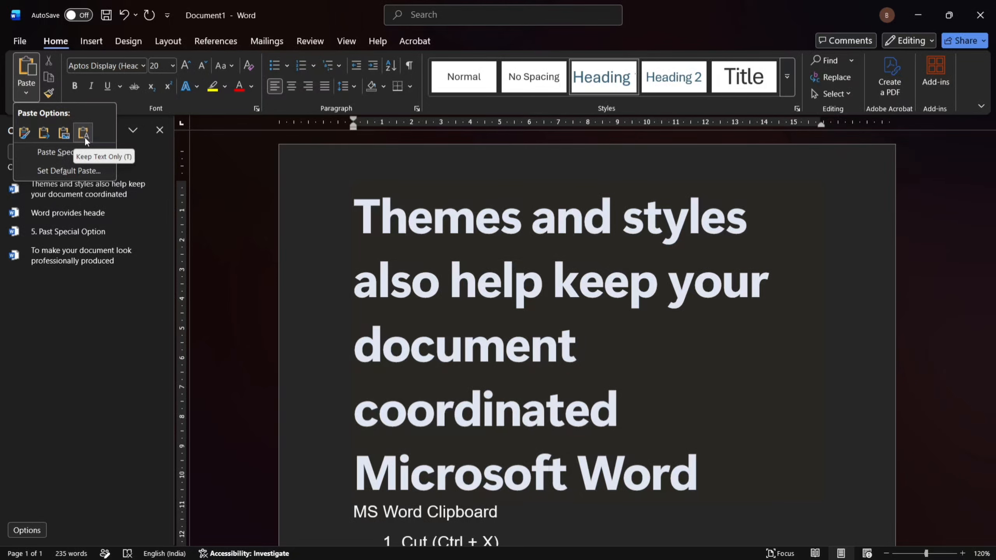
left_click(430, 333)
key("Down")
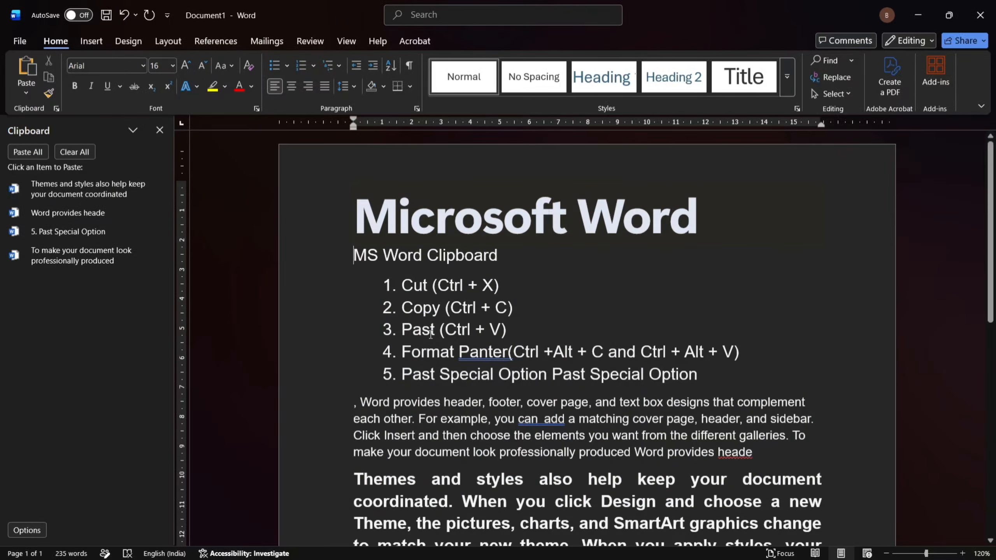
key("ctrl+End")
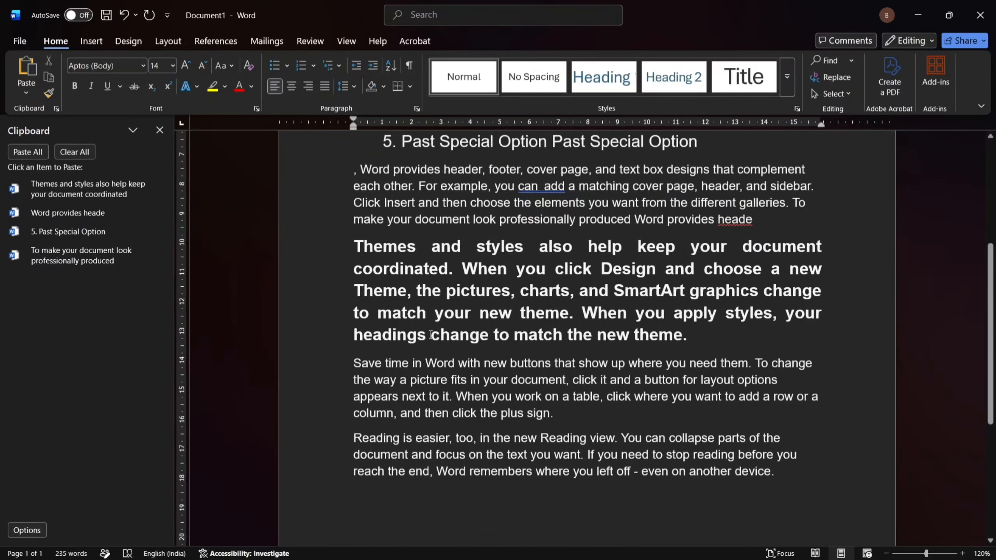
left_click(91, 41)
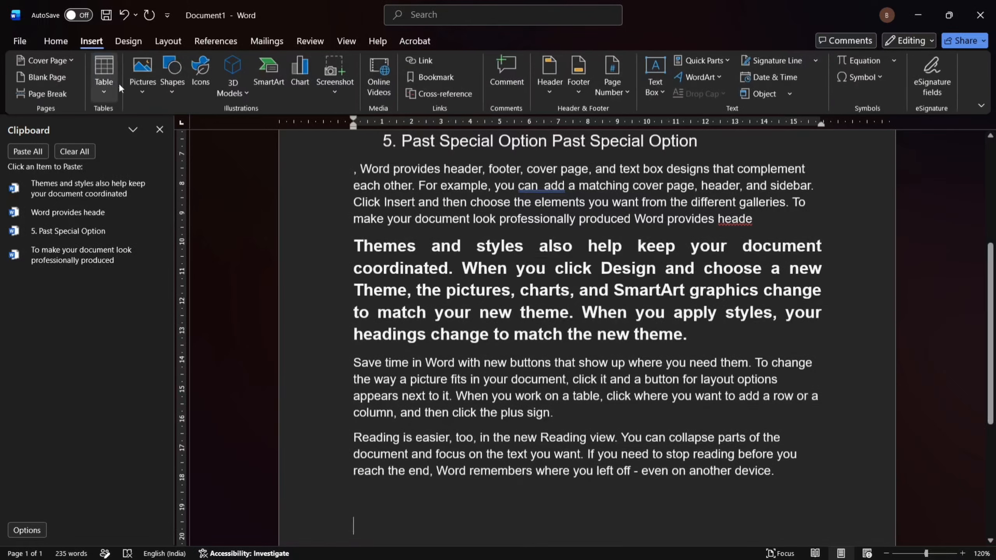
left_click(168, 91)
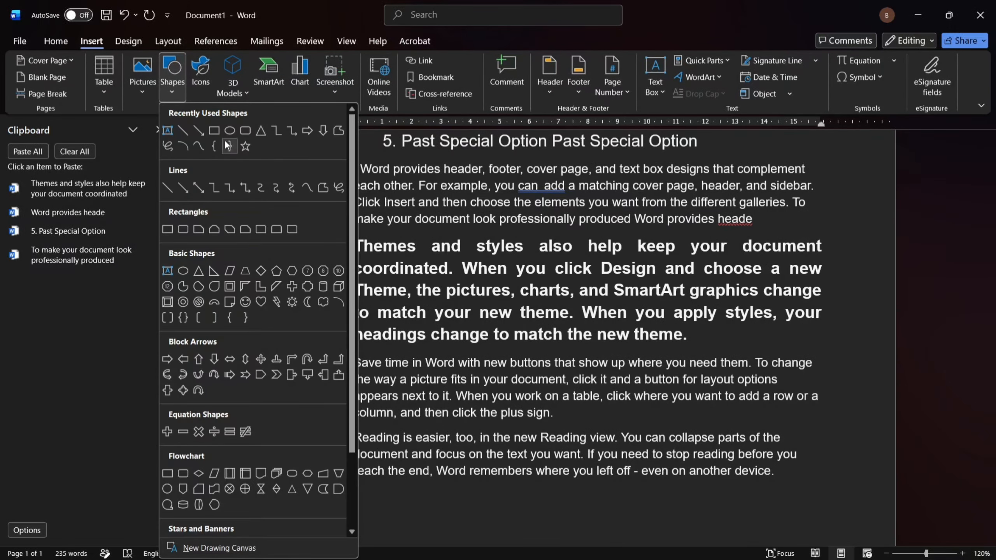
left_click(297, 136)
left_click_drag(299, 135, 374, 212)
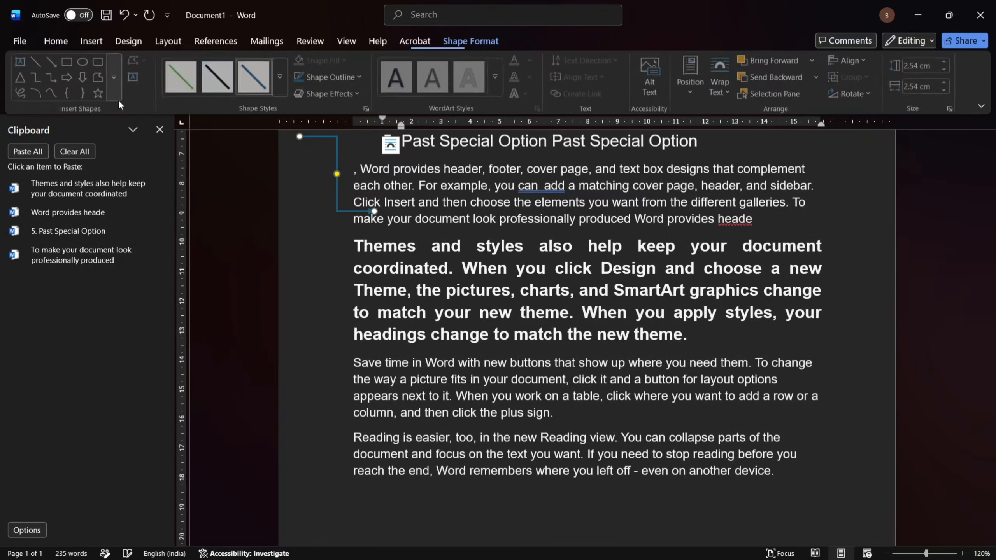
key("Delete")
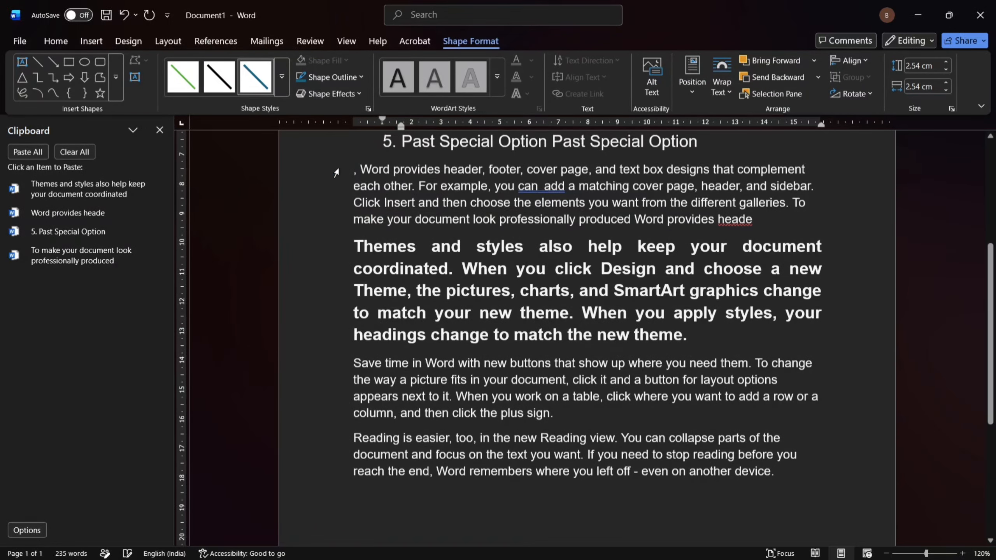
Step: Draw a right block arrow below the last paragraph and copy the "Reading is easier" paragraph together with the arrow
left_click(66, 83)
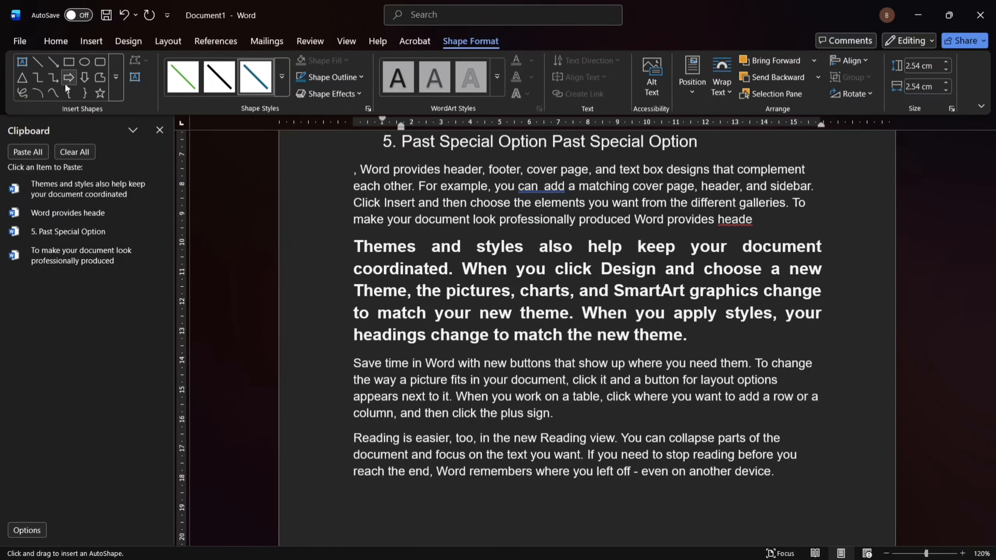
left_click_drag(386, 488, 456, 521)
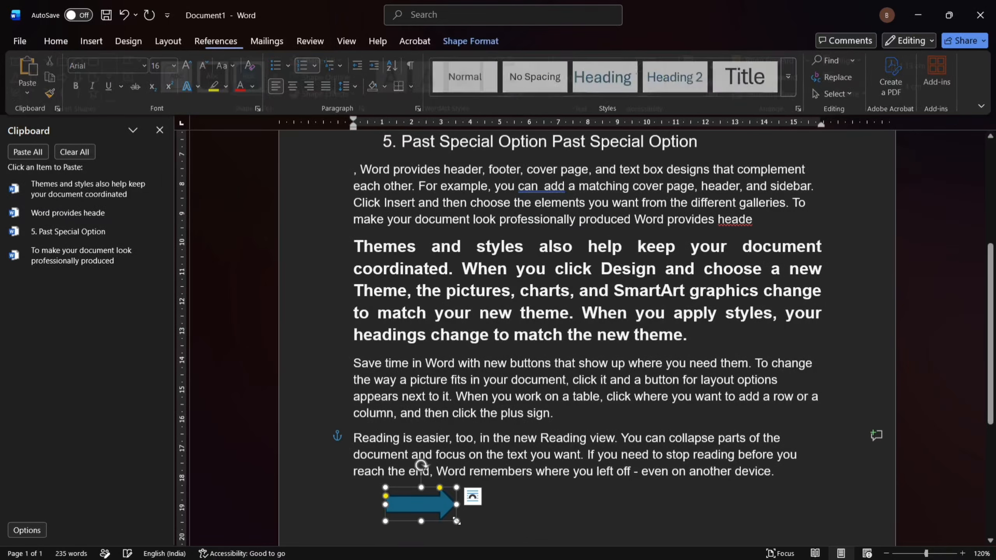
left_click(354, 440)
key("shift+Down")
key("shift+Down")
key("shift+Down")
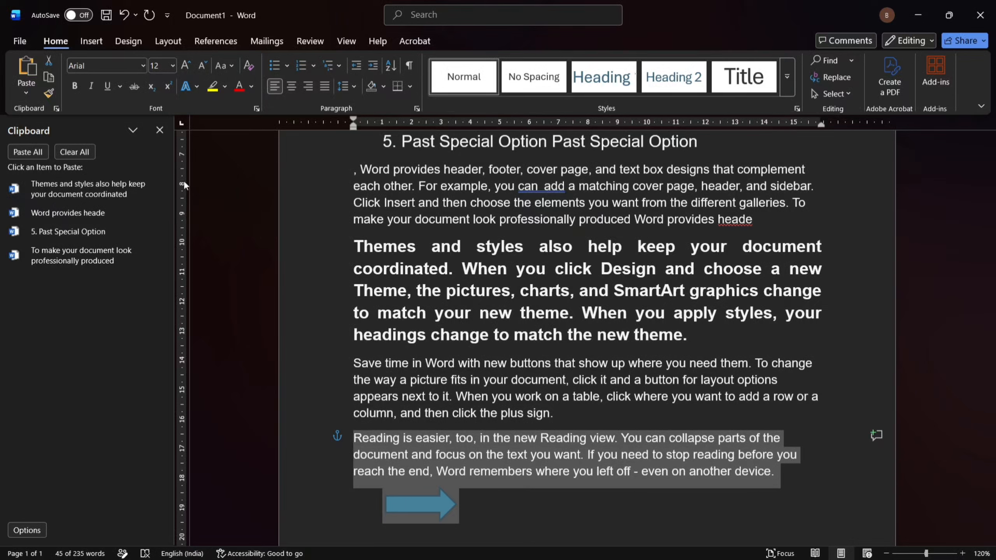
left_click(49, 78)
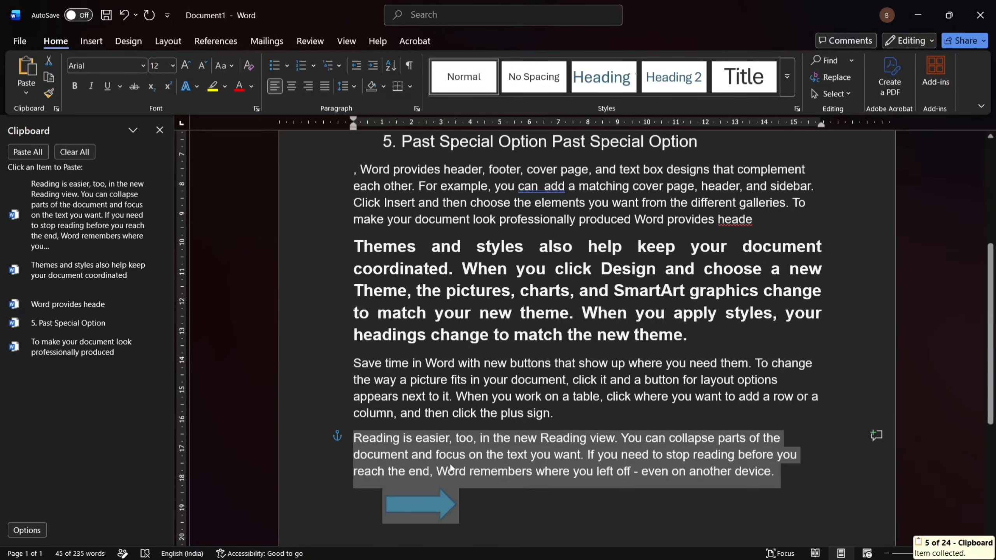
Step: Paste the copied paragraph and arrow with the default formatting on a new line below the original
left_click(474, 514)
key("Return")
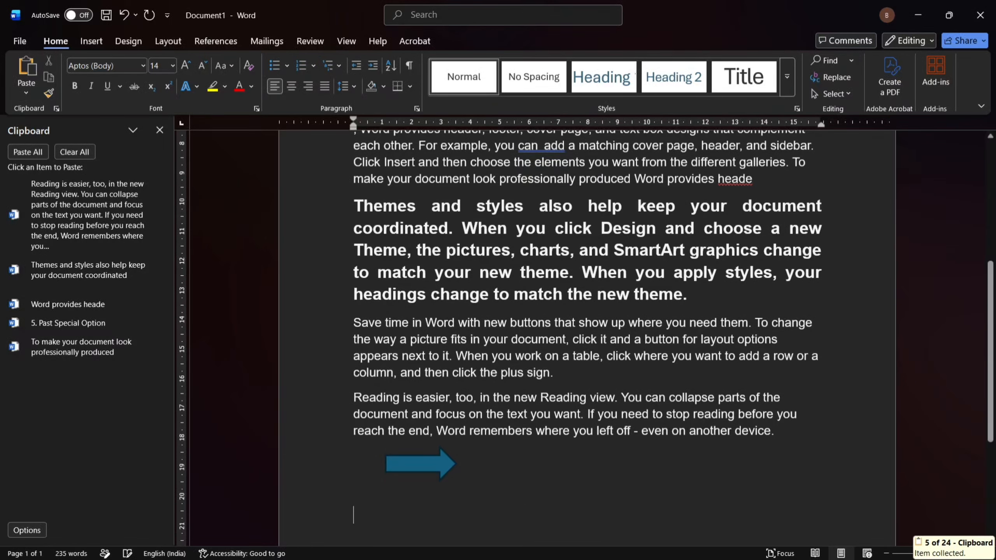
key("ctrl+v")
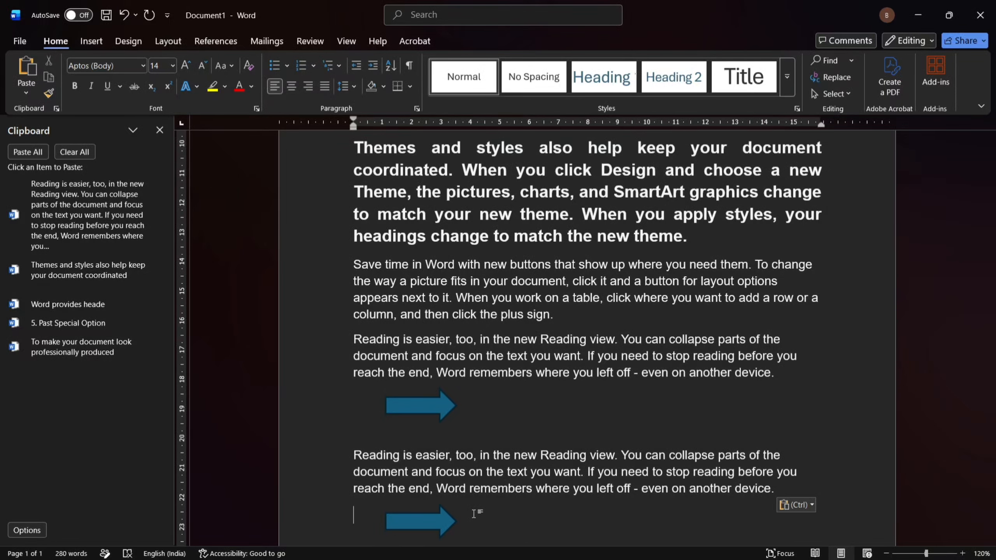
Step: Paste the copied content again on a new line using Keep Text Only
key("Return")
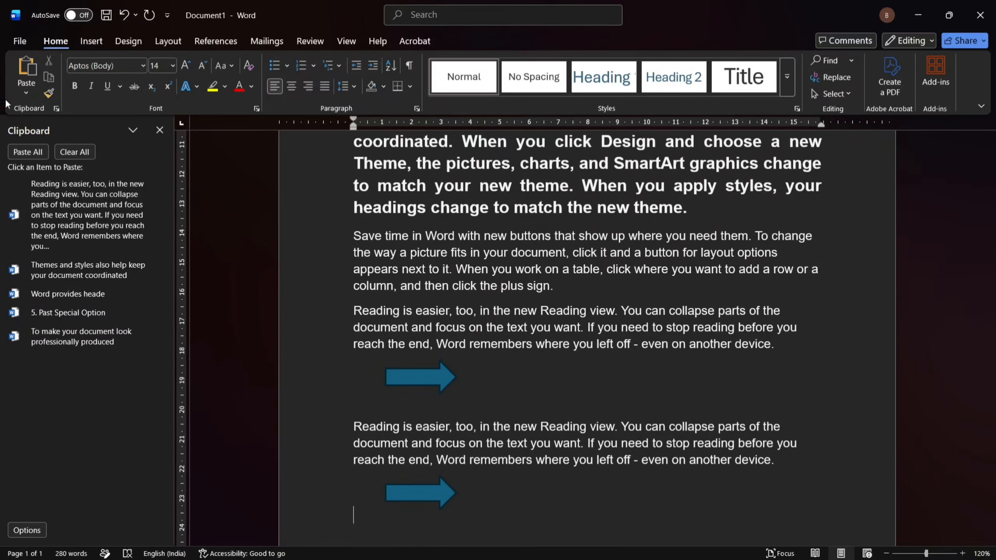
left_click(20, 95)
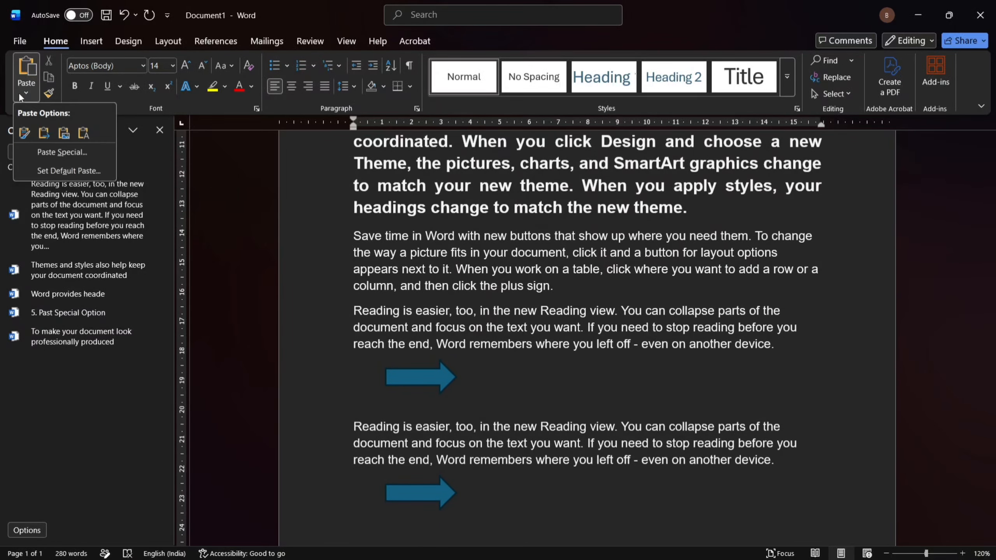
left_click(85, 133)
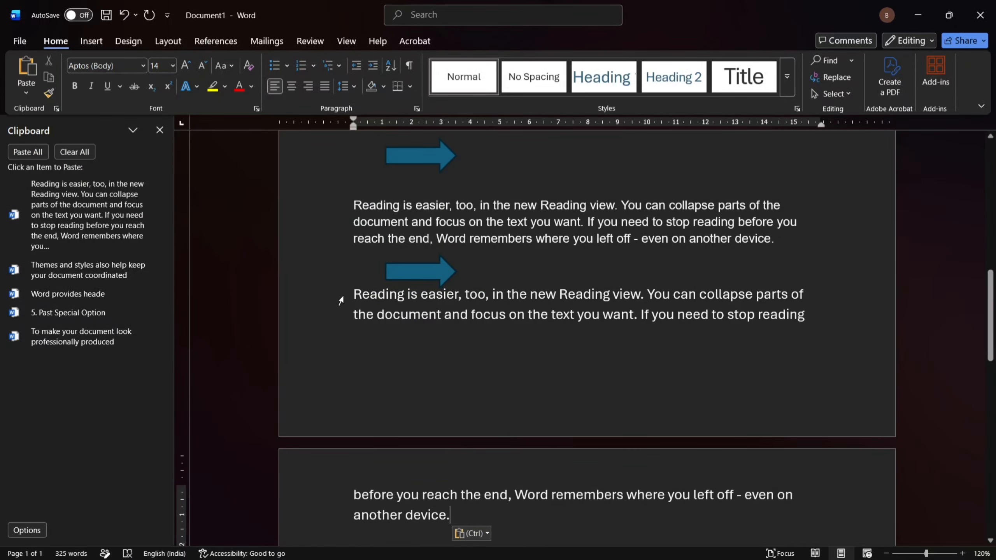
Step: Compare the text-only copy with the copy that includes the arrow, and undo both pastes and the arrow
left_click_drag(353, 292, 461, 532)
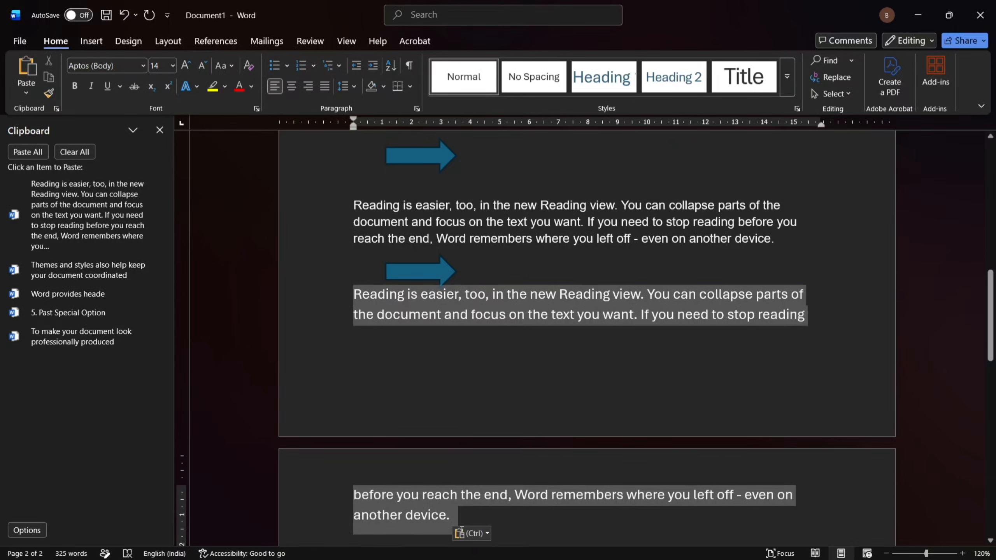
left_click(437, 274)
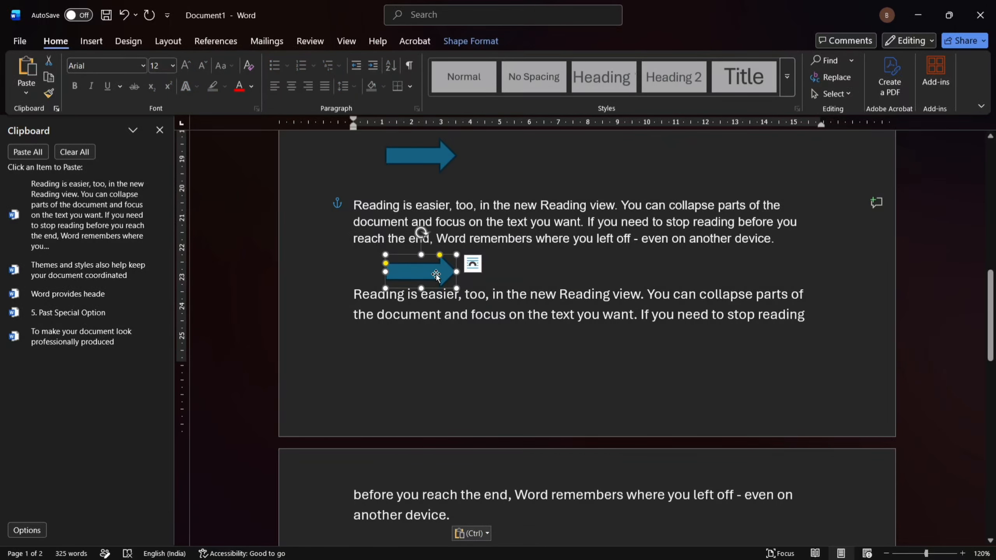
key("ctrl+z")
Step: Review the formats offered in Paste Special for the copied Word content and cancel without pasting
left_click(25, 90)
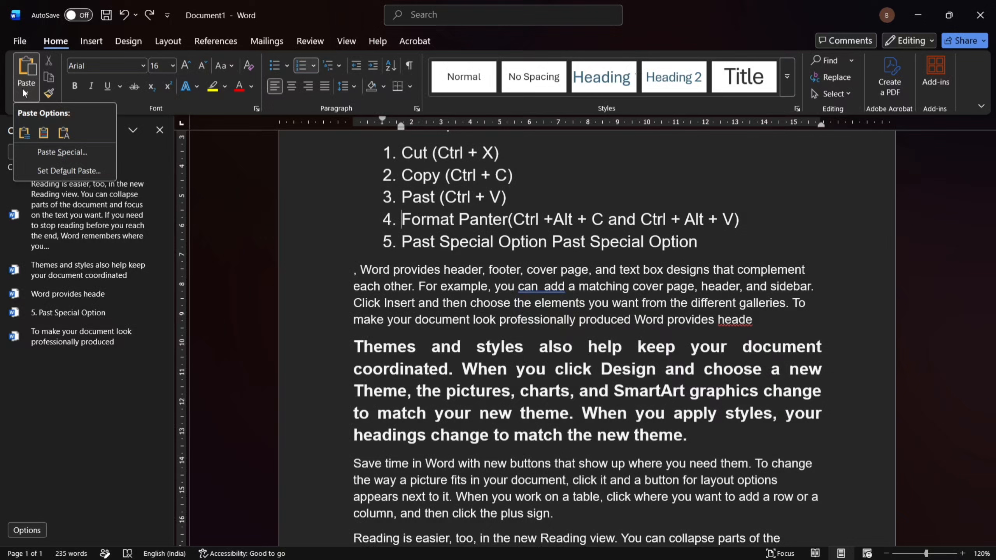
left_click(51, 153)
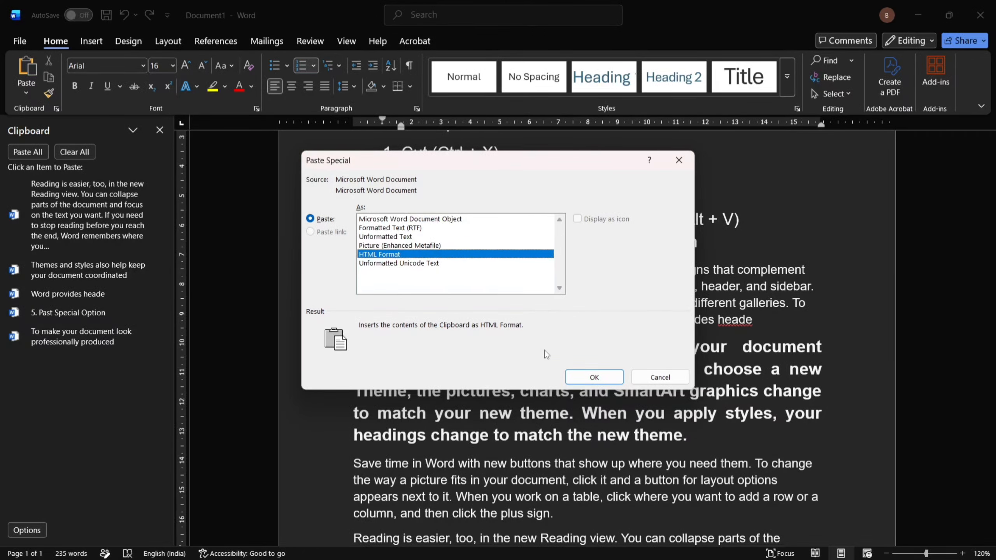
left_click(649, 380)
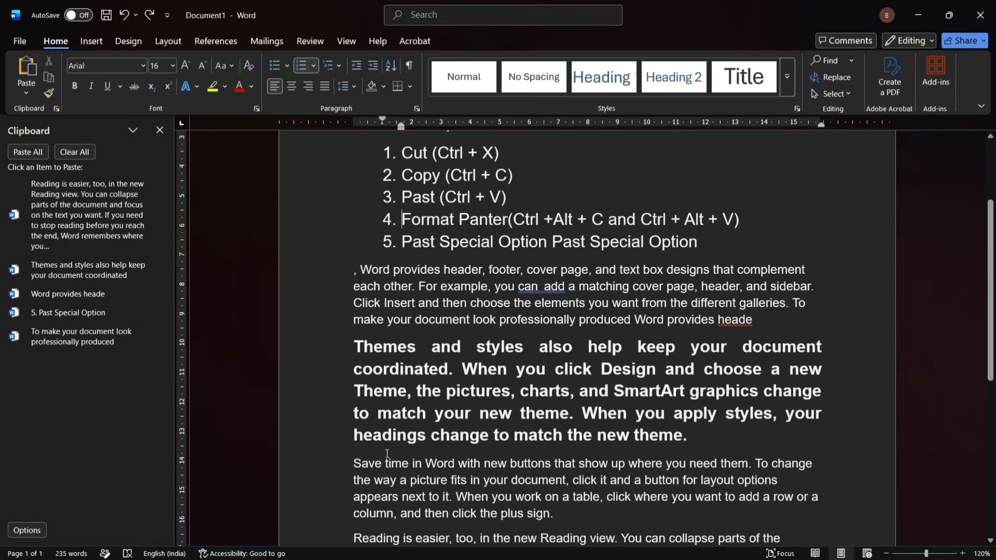
Step: Switch to the Edge browser and copy the "Microsoft Word" heading with the description below it from the Microsoft page
mouse_move(521, 555)
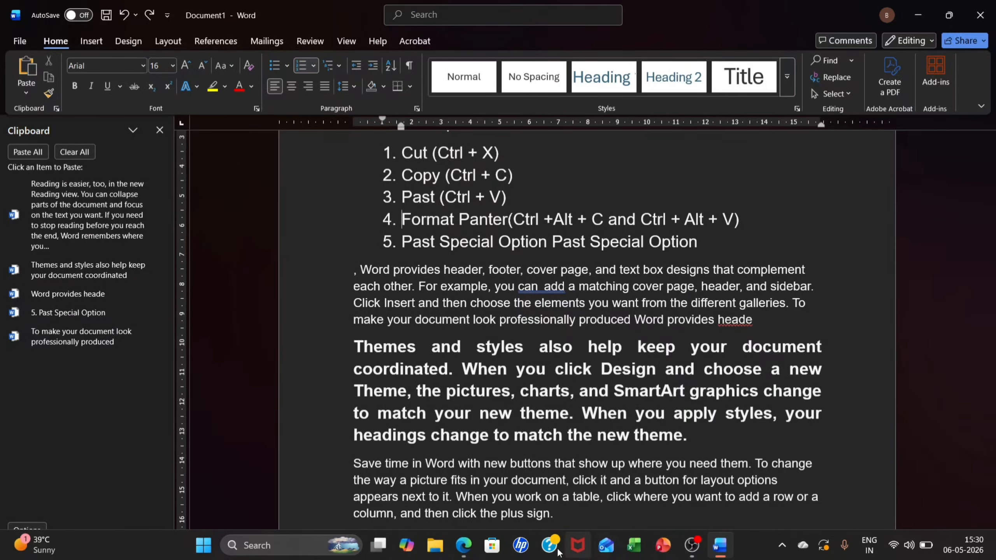
mouse_move(464, 546)
left_click(464, 490)
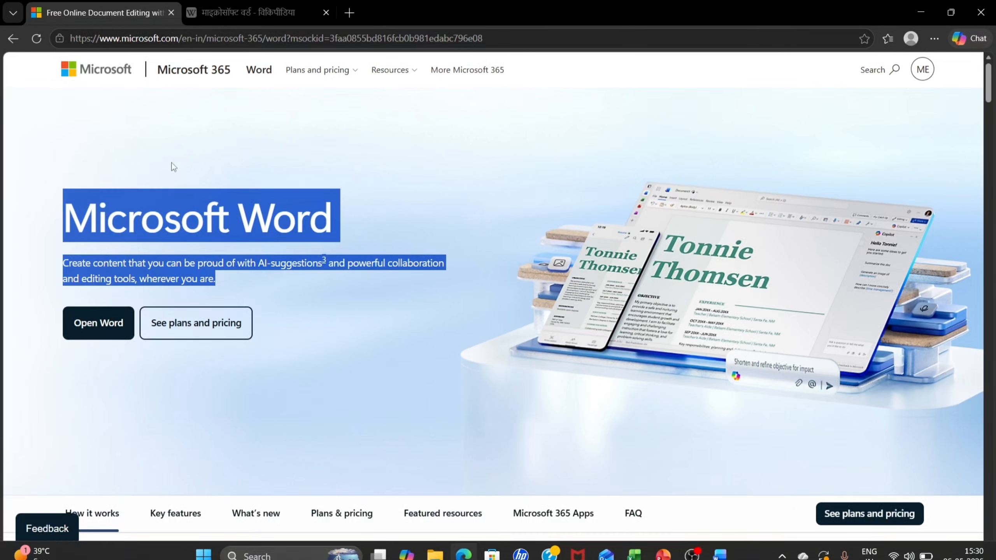
left_click(61, 216)
left_click_drag(60, 216, 221, 274)
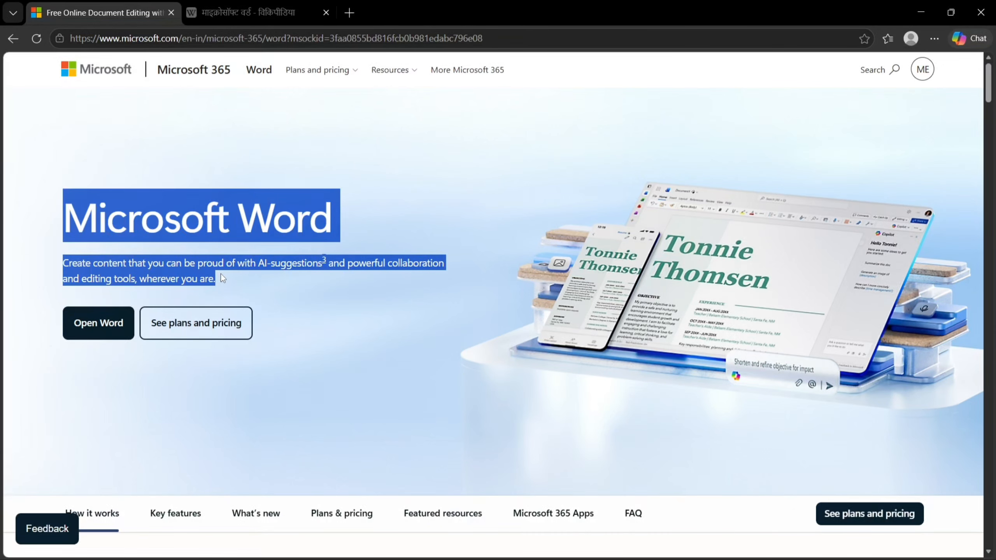
key("ctrl+c")
mouse_move(577, 557)
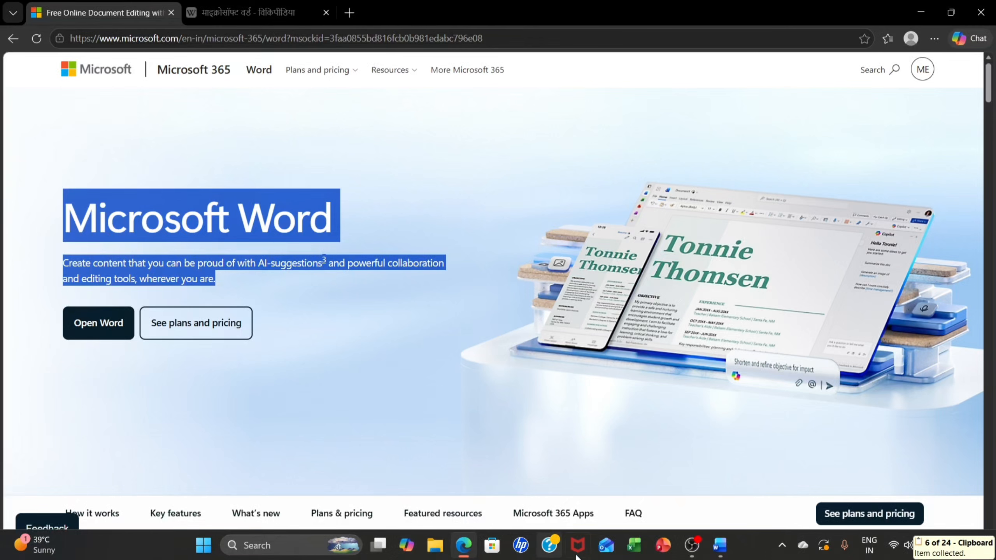
Step: Switch back to Word and paste the copied web text on a new page at the end of the document
left_click(720, 551)
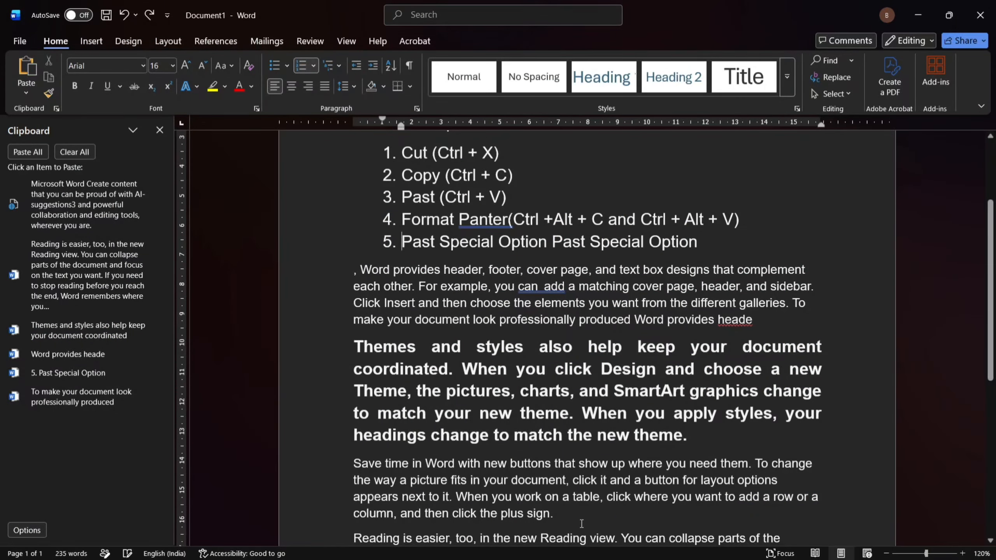
key("ctrl+End")
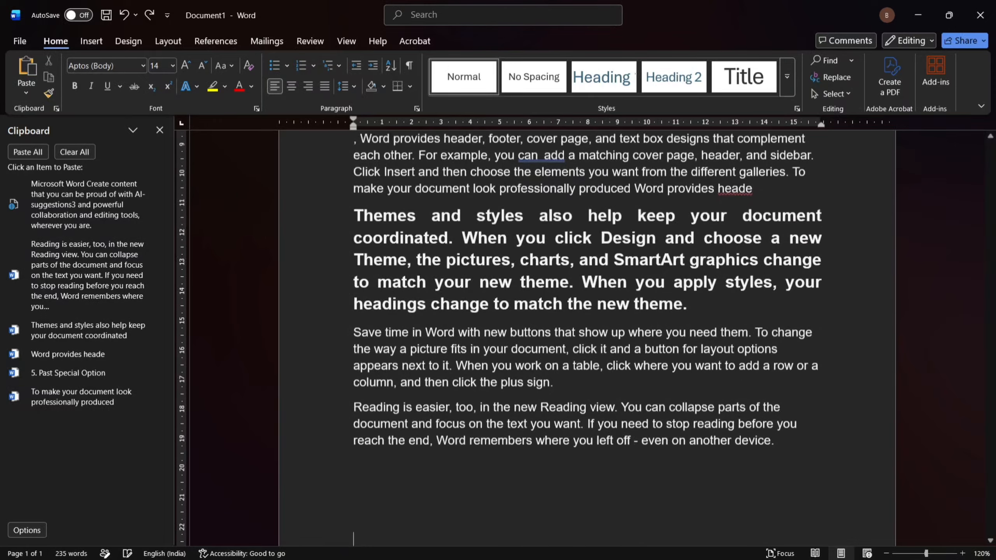
key("ctrl+Return")
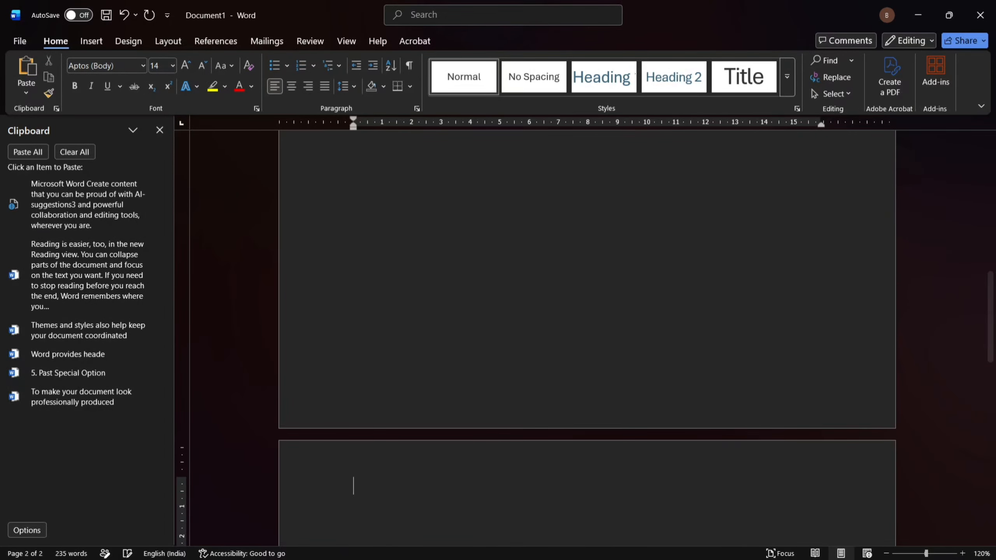
left_click(25, 70)
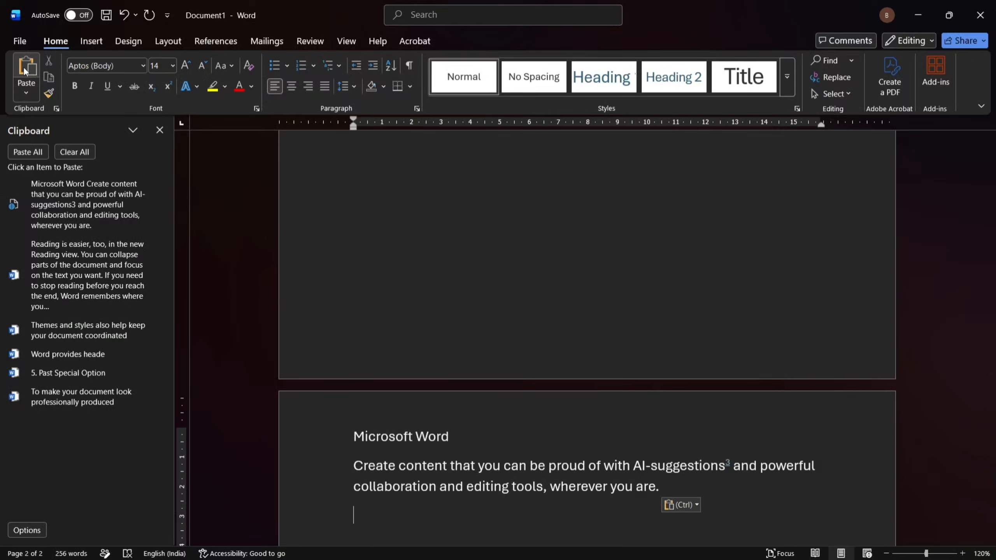
Step: Paste the copied web text again below the first copy using Paste Special with HTML Format
left_click(27, 93)
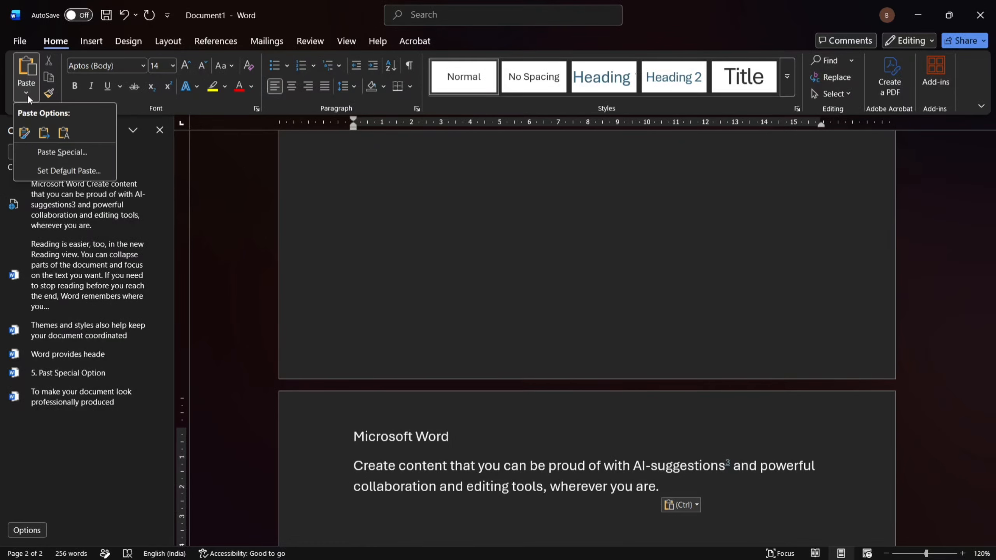
left_click(49, 153)
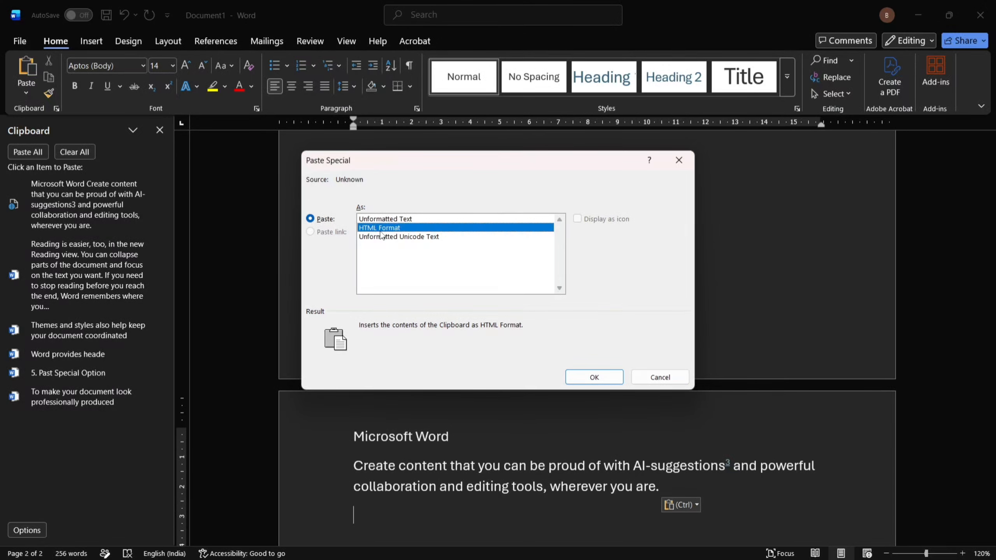
left_click(593, 377)
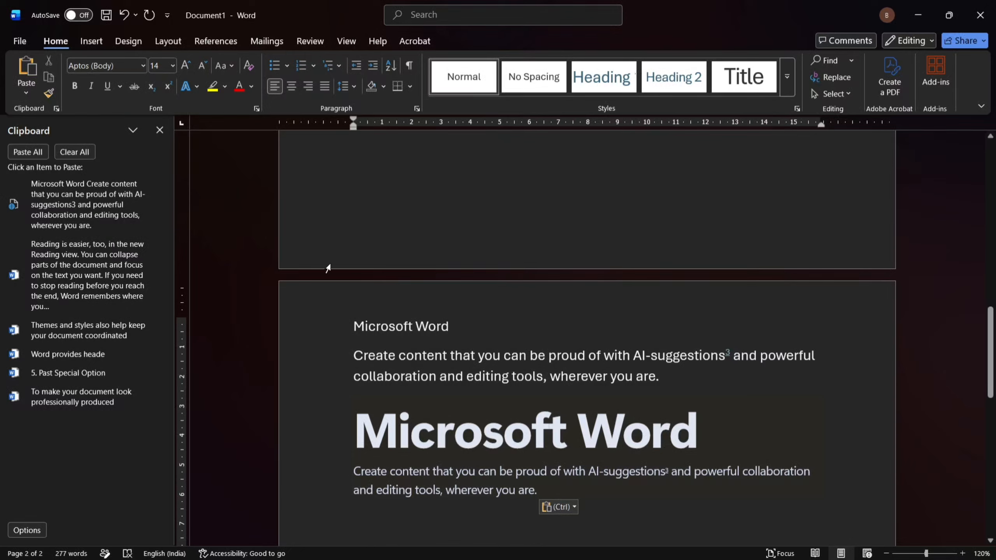
Step: Review the Paste Special formats offered for the copied web text and cancel without pasting
left_click(28, 97)
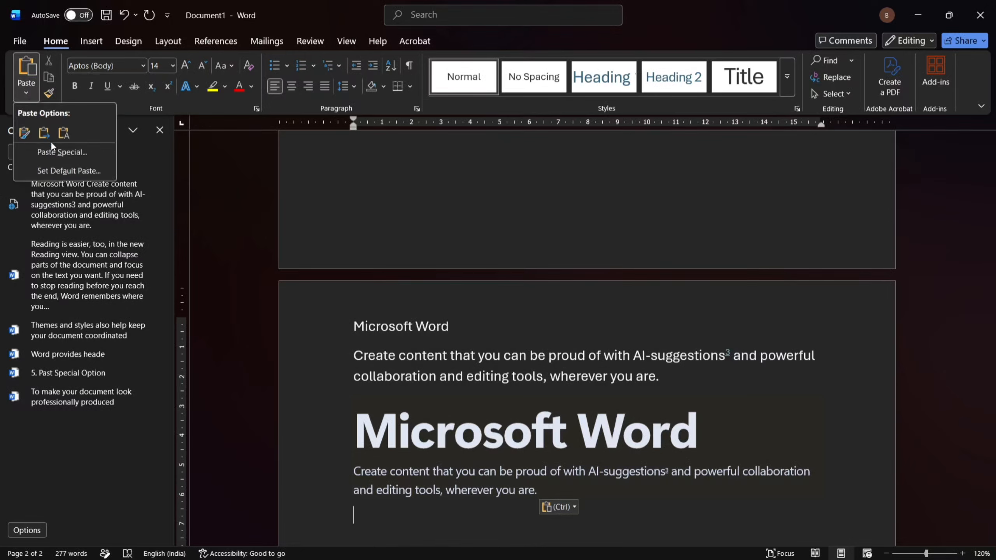
left_click(84, 158)
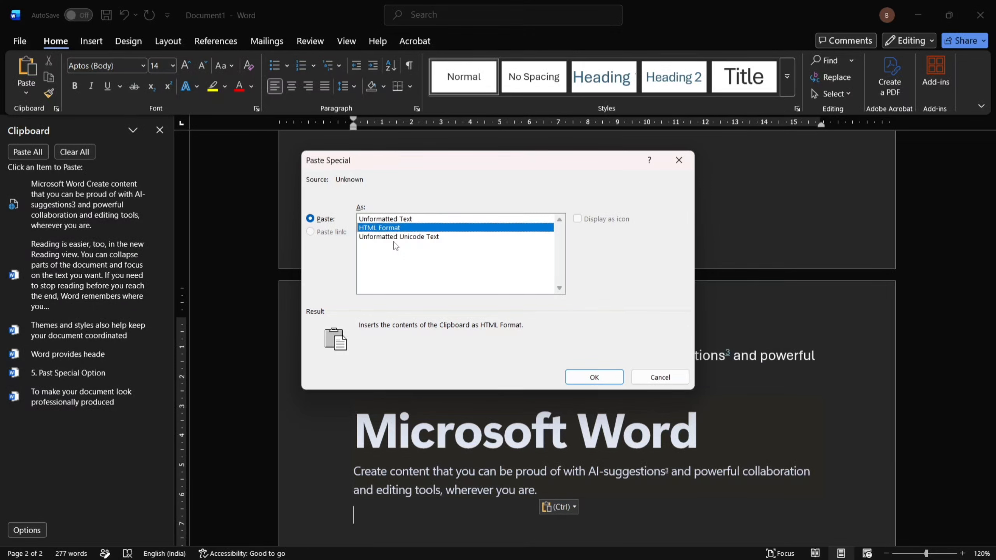
left_click(654, 375)
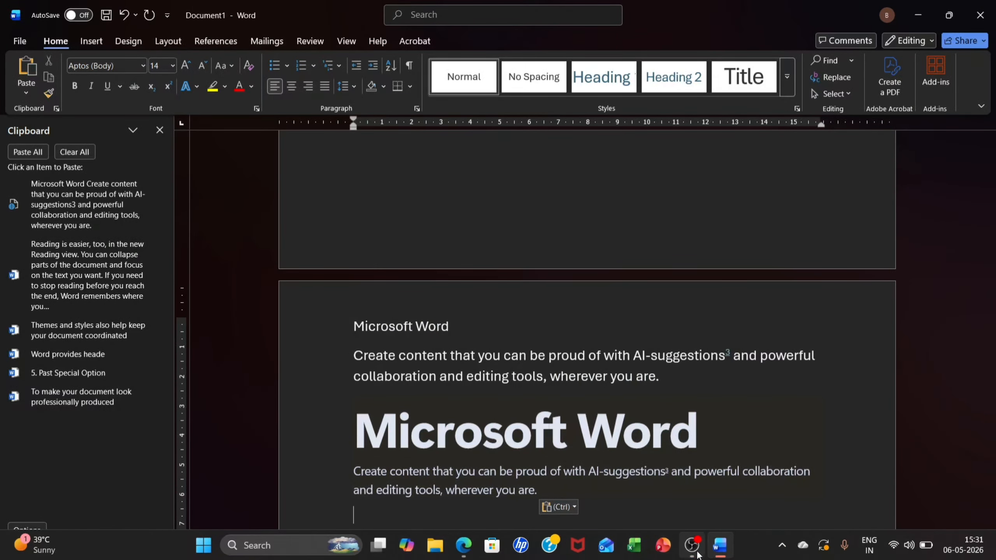
Step: Switch to the Edge browser and copy the introductory paragraph of the Hindi Wikipedia article on Microsoft Word
mouse_move(465, 547)
left_click(447, 508)
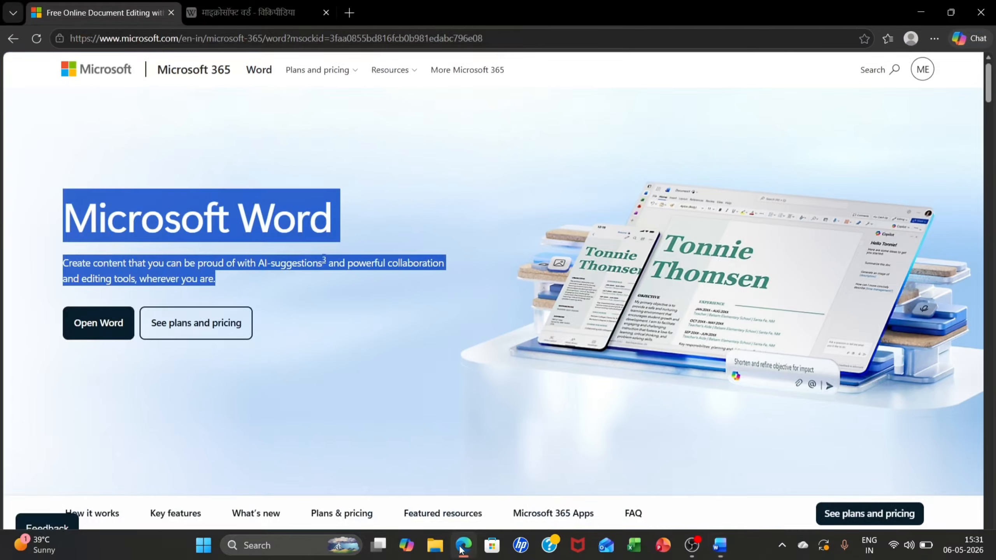
left_click(242, 14)
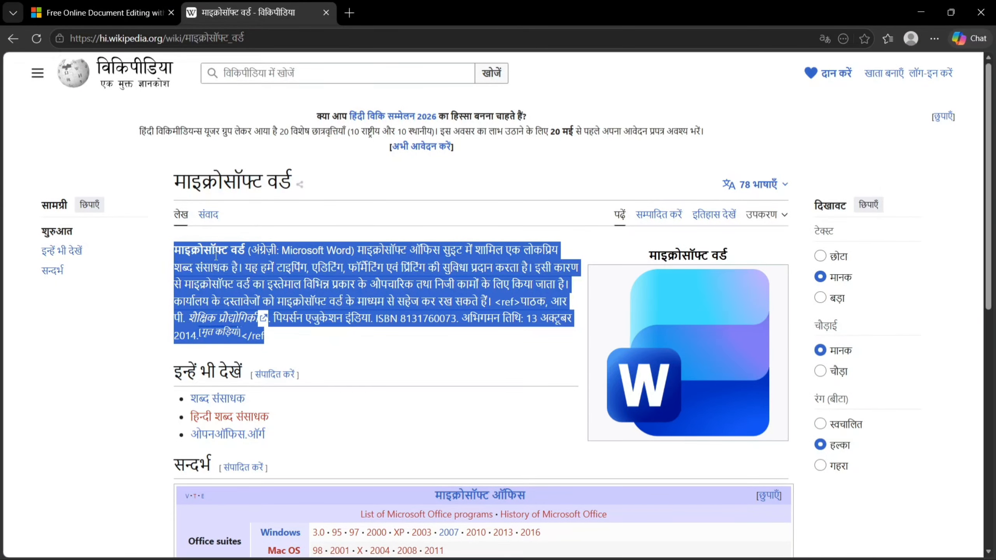
left_click(286, 341)
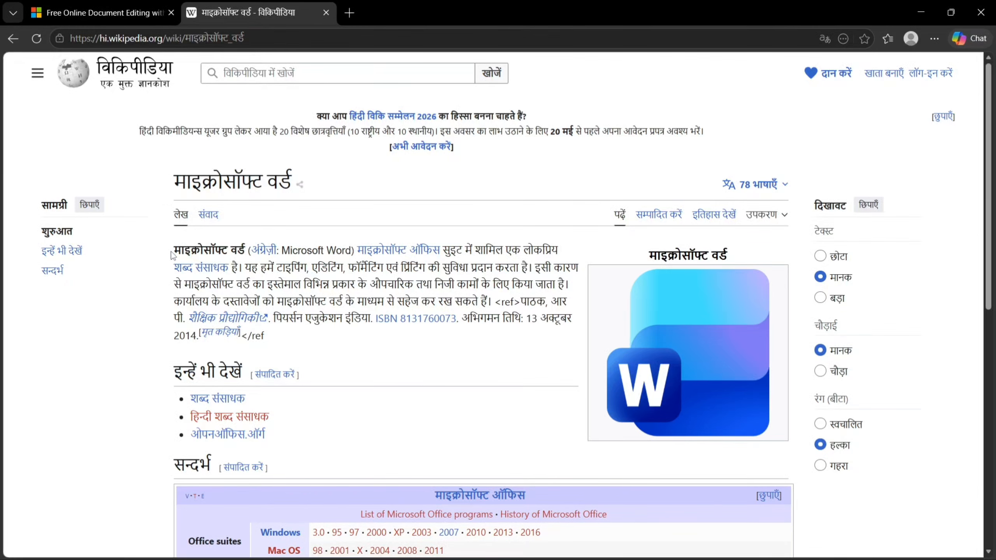
left_click_drag(171, 255, 274, 334)
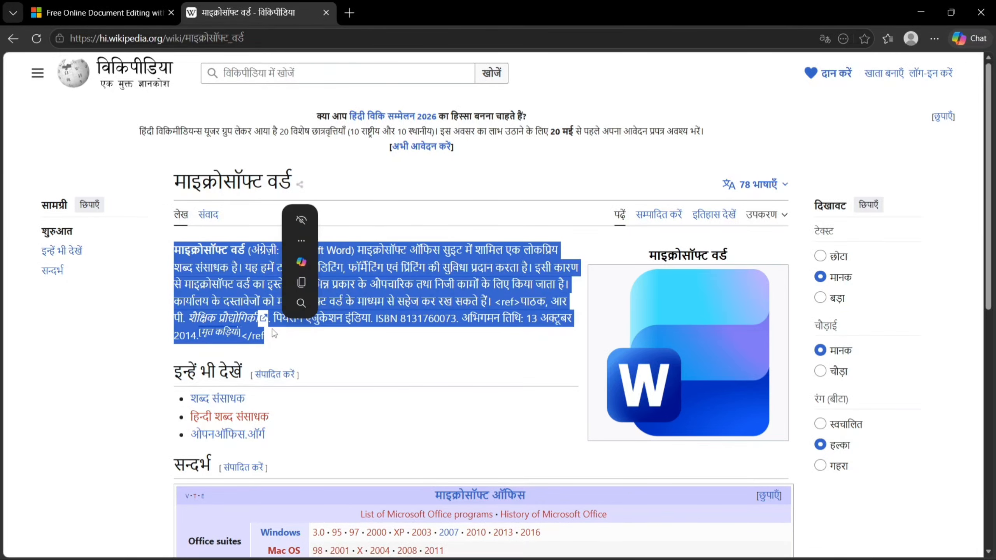
key("ctrl+c")
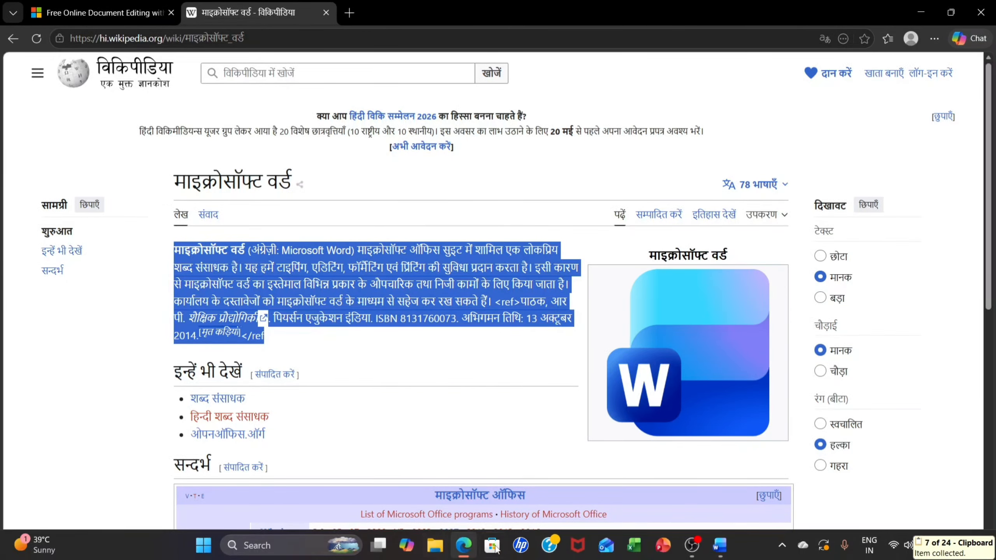
Step: Switch back to Word and paste the Hindi paragraph with its web formatting below the Microsoft Word text
left_click(721, 546)
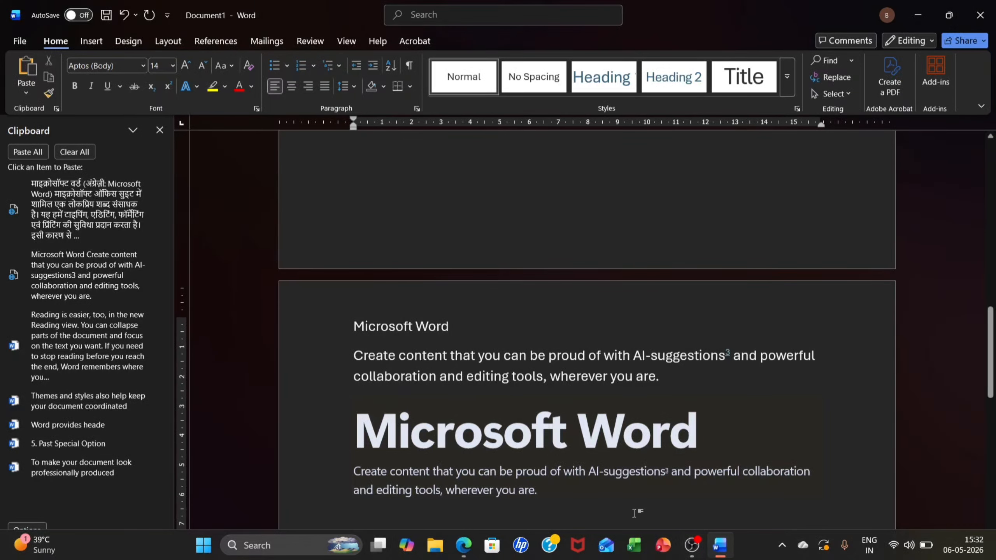
left_click(582, 513)
key("ctrl+v")
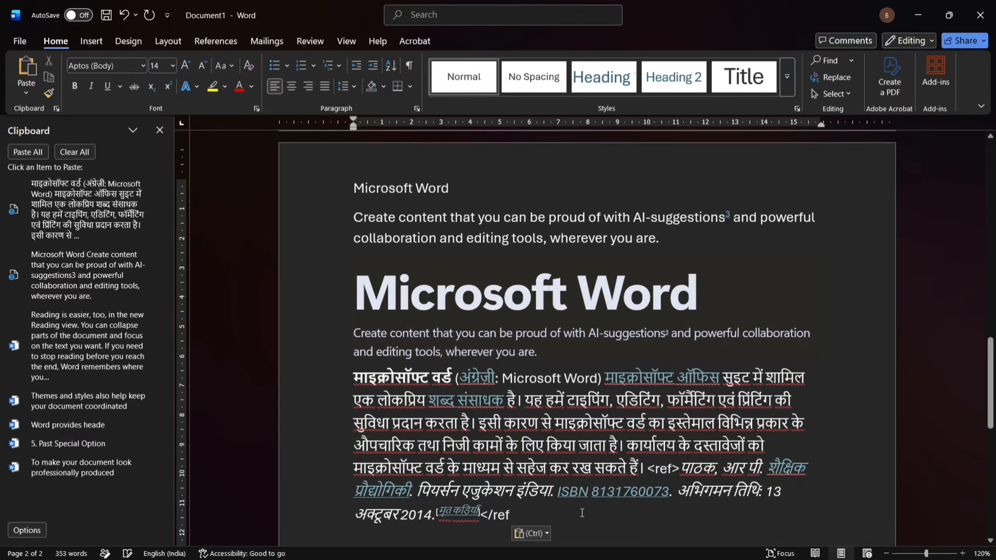
Step: Paste the Hindi paragraph again on a new line using Paste Special with Unformatted Unicode Text
key("Return")
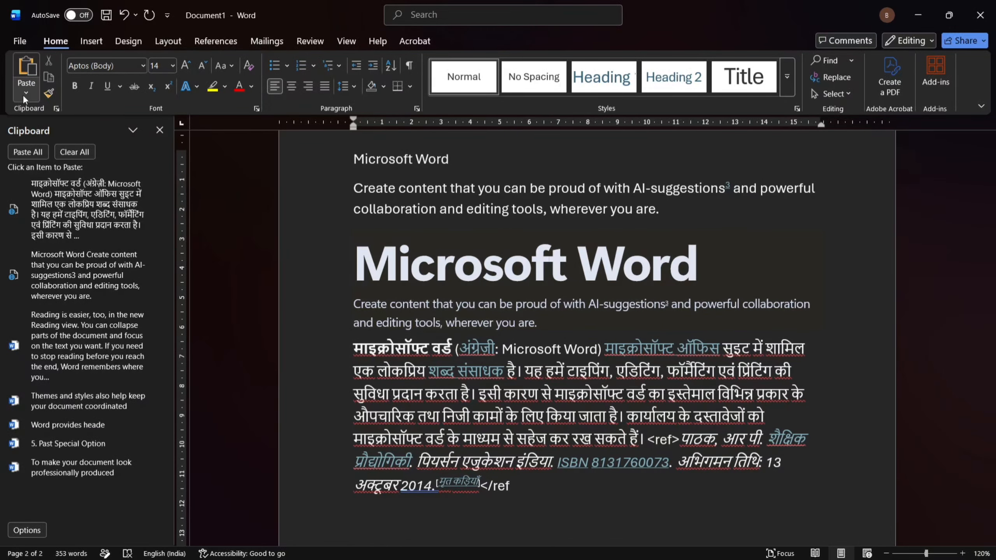
left_click(23, 94)
left_click(57, 148)
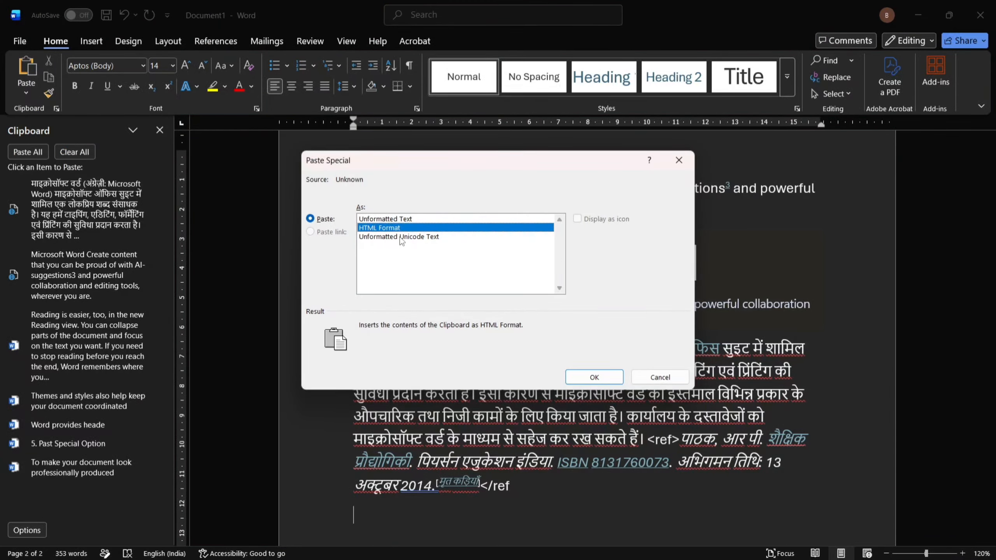
left_click(397, 237)
left_click(582, 378)
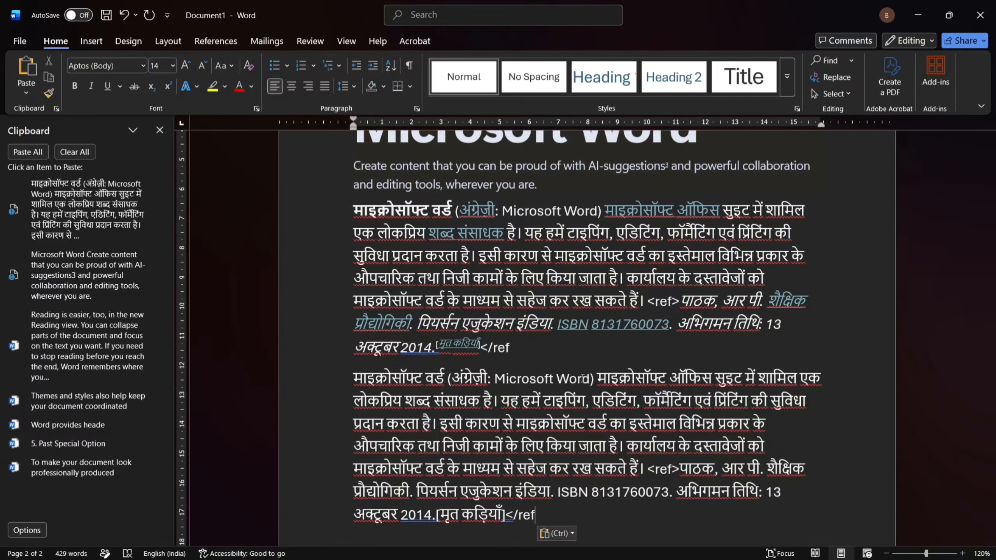
Step: Close and reopen the Clipboard pane, and insert its items "5. Past Special Option", "To make your document look professionally produced" and the "Reading is easier" paragraph
left_click(159, 134)
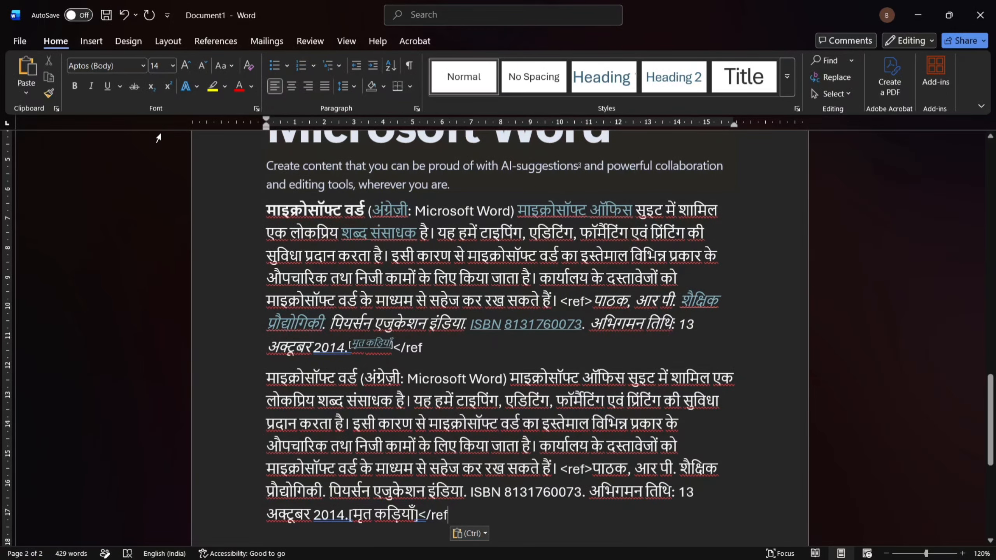
left_click(58, 109)
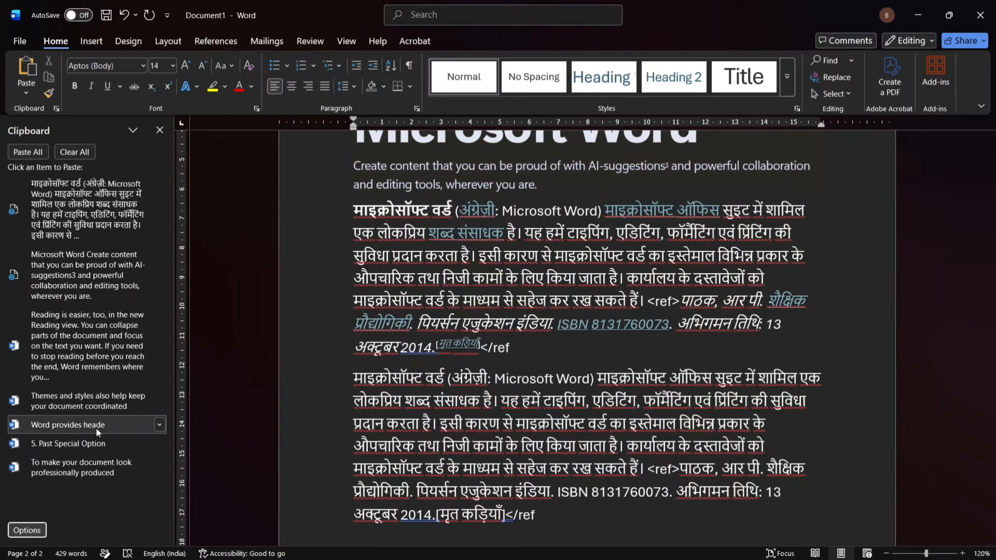
left_click(97, 445)
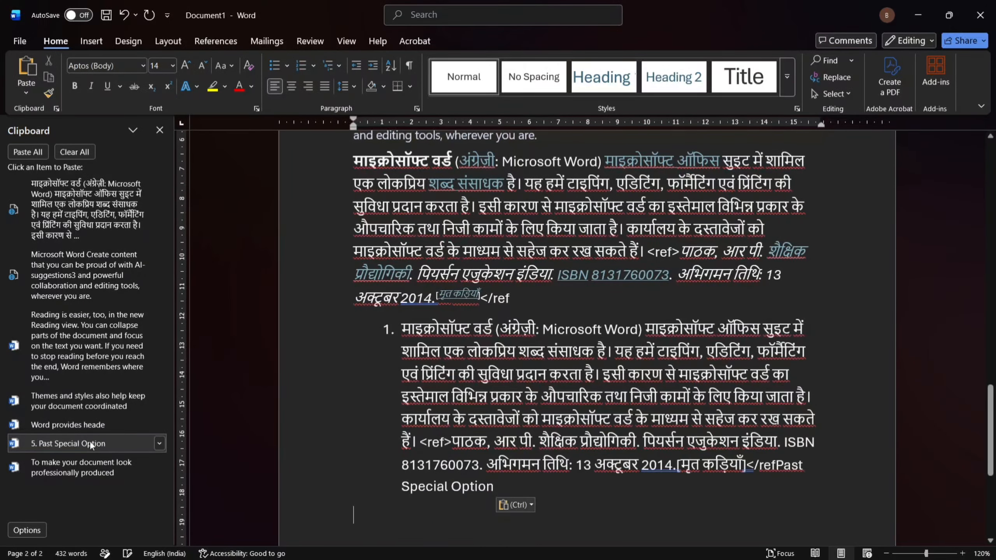
left_click(98, 472)
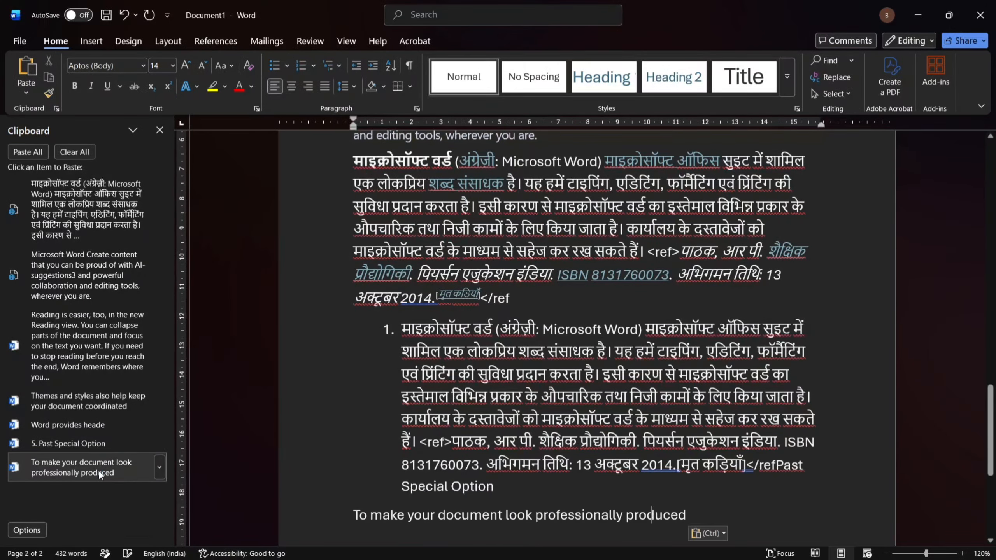
left_click(87, 364)
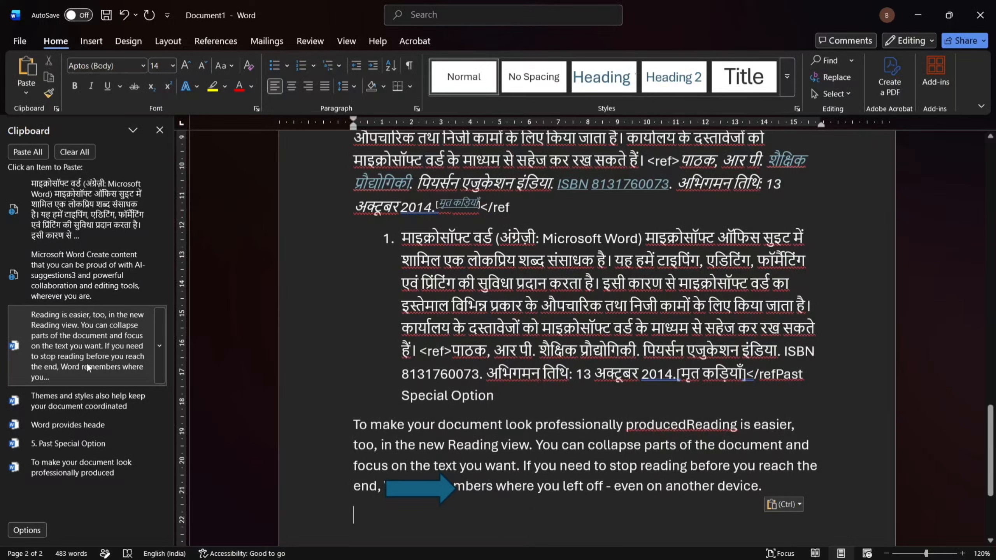